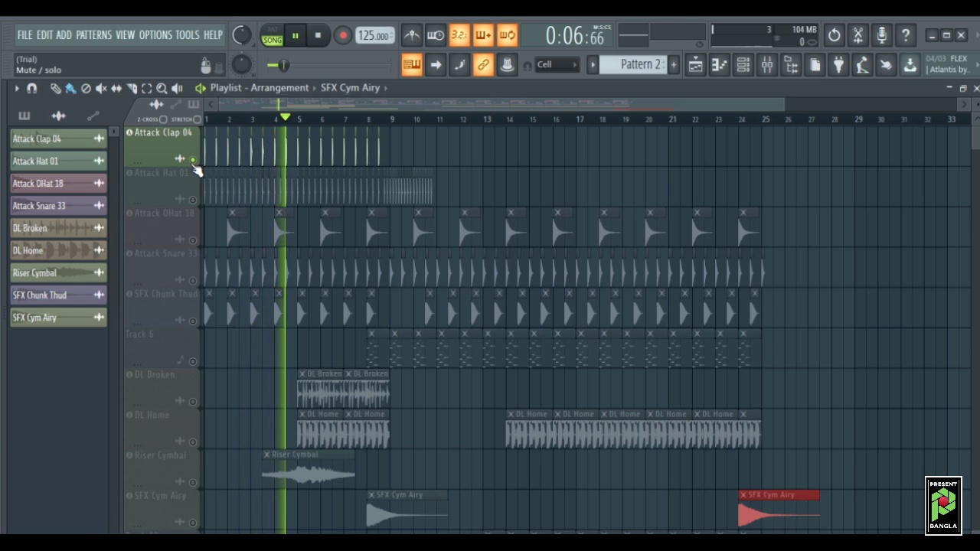
Stop playback, unmute the Attack Hat 01 track and audition it together with Attack Clap 04 from the start.
key(space)
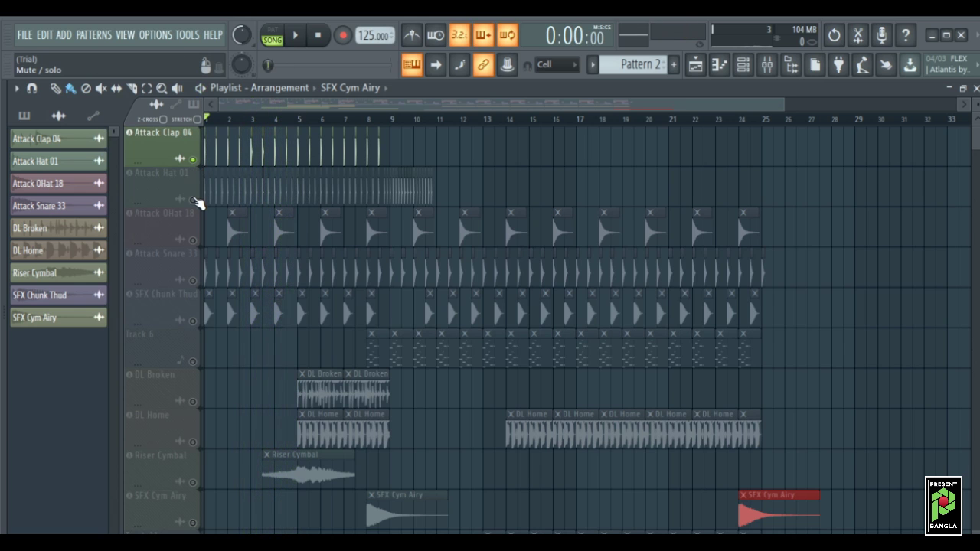
click(193, 200)
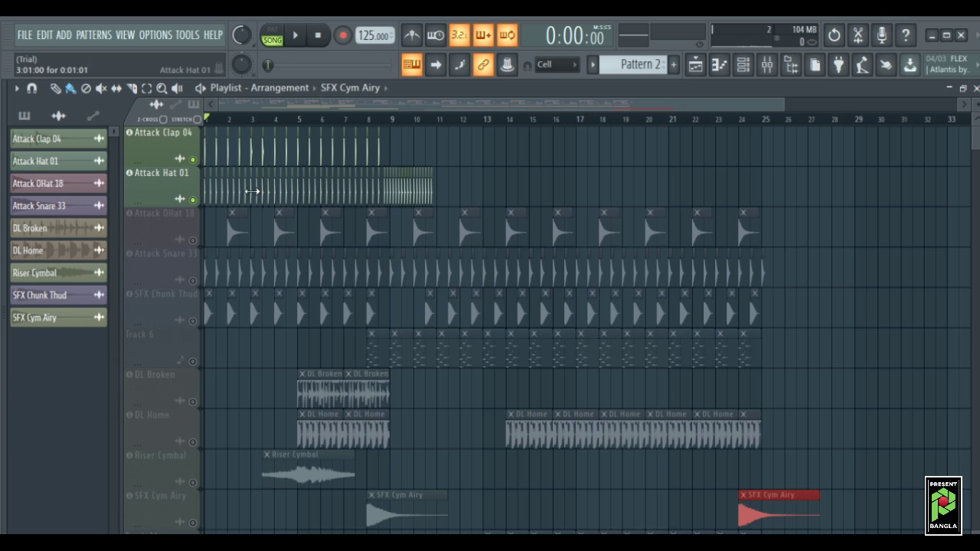
key(space)
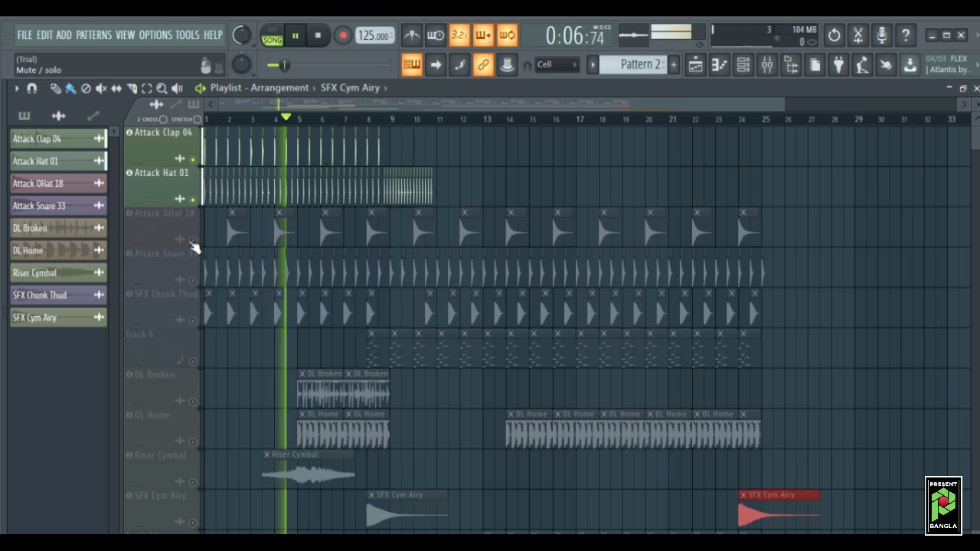
key(space)
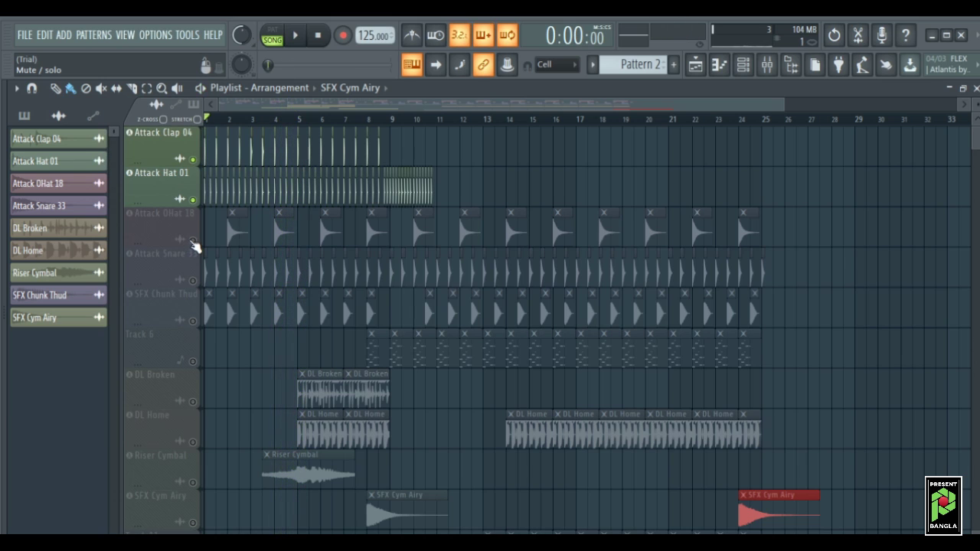
Unmute the Attack OHat 18 track and audition the arrangement from the start.
click(193, 240)
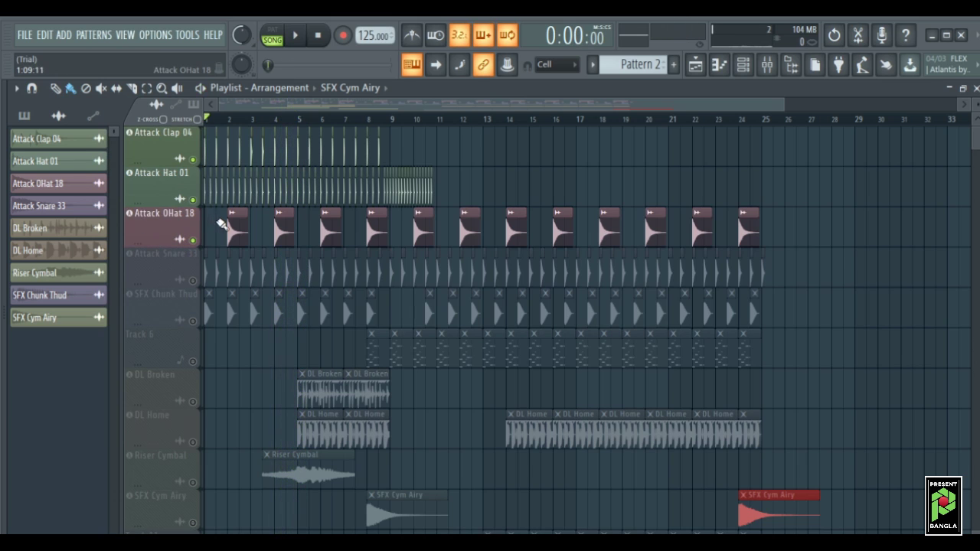
key(space)
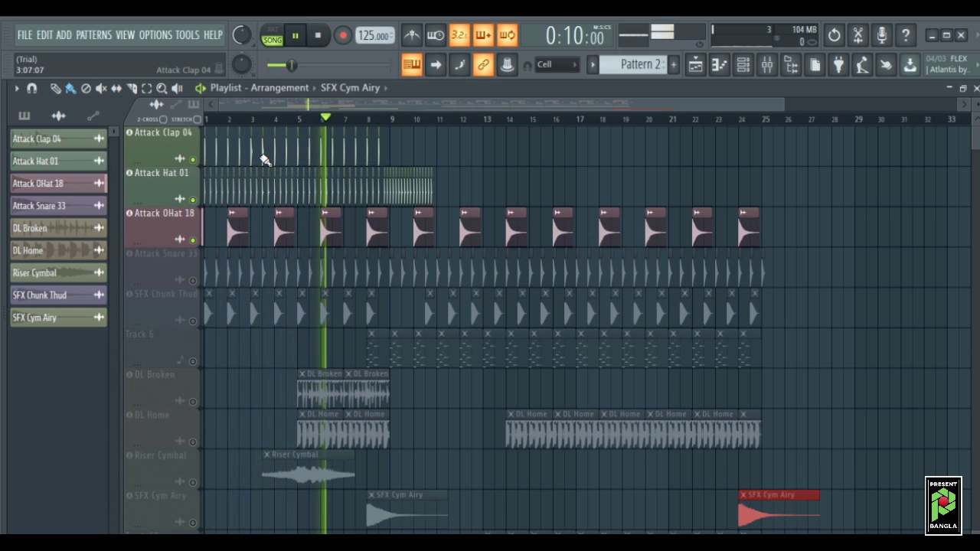
key(space)
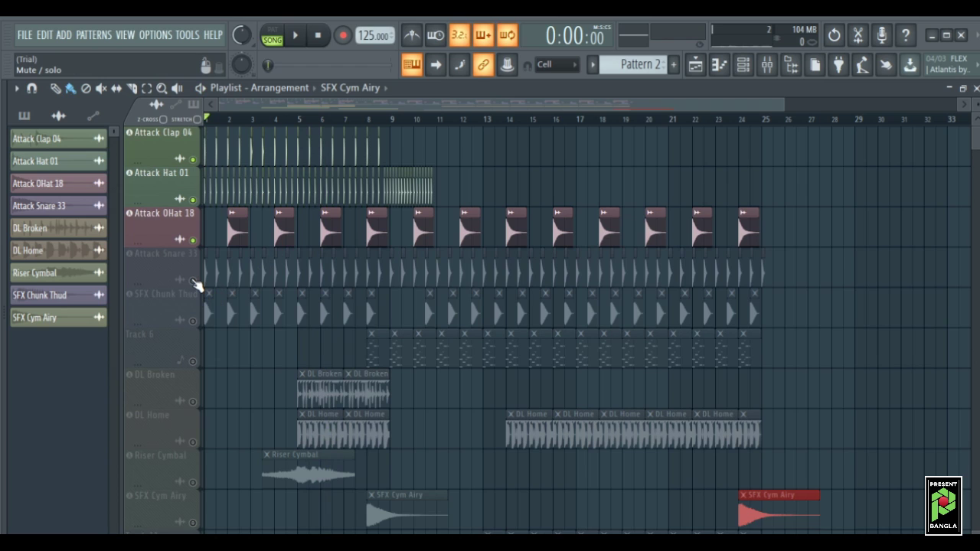
Unmute the Attack Snare 33 track and play the arrangement from the start to hear it in the mix.
click(193, 281)
key(space)
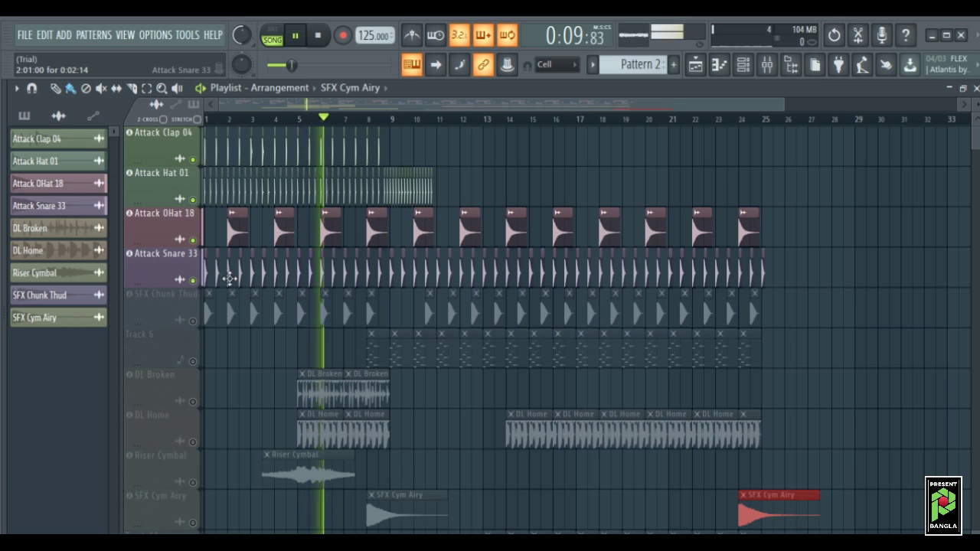
key(space)
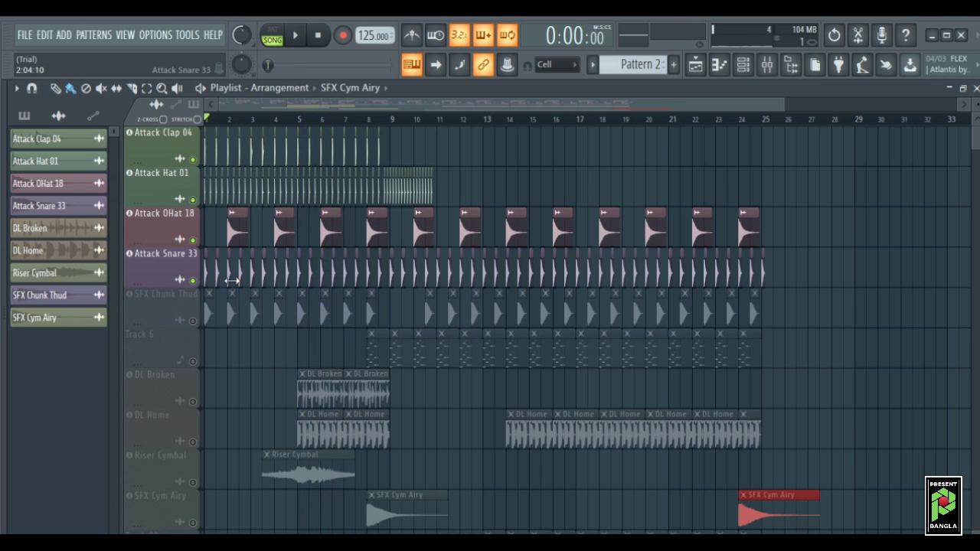
Unmute the SFX Chunk Thud track and audition it with the other drum tracks.
click(193, 321)
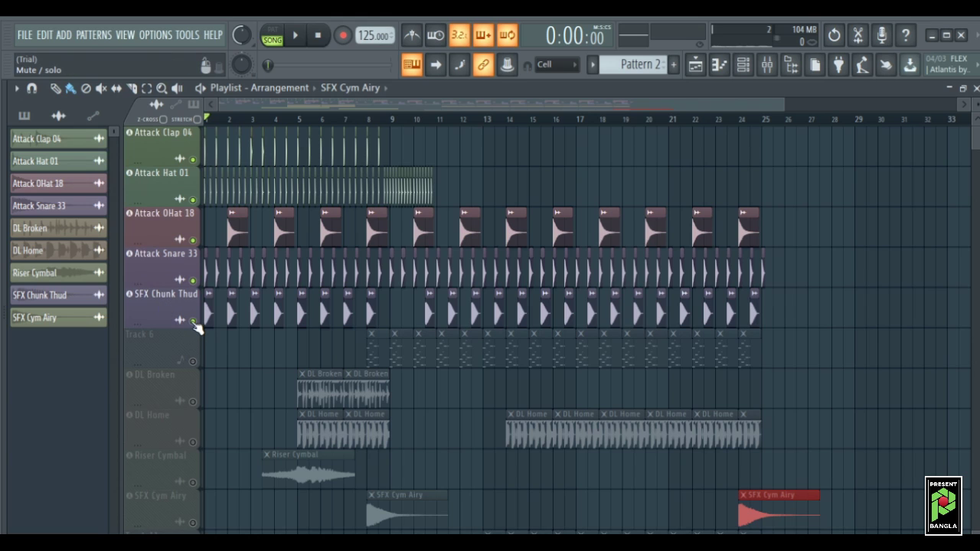
key(space)
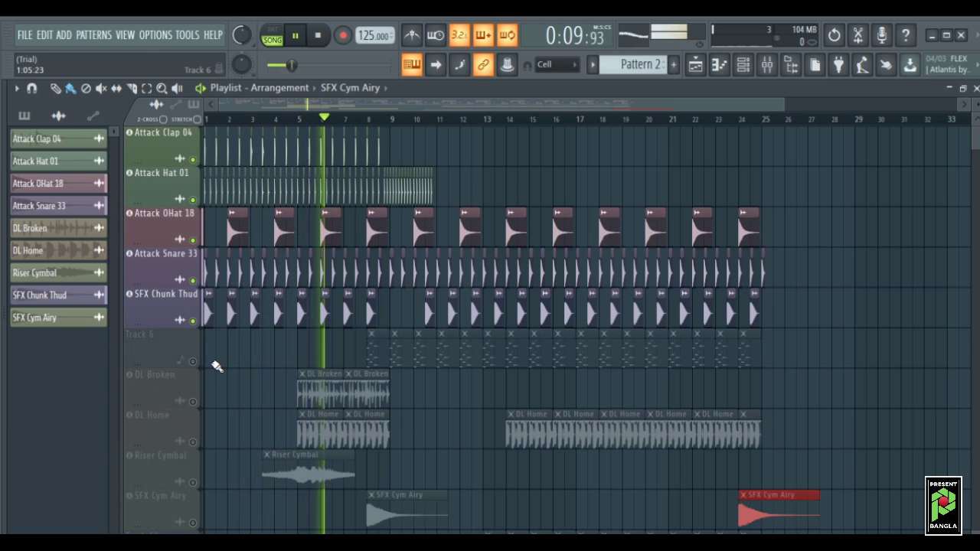
key(space)
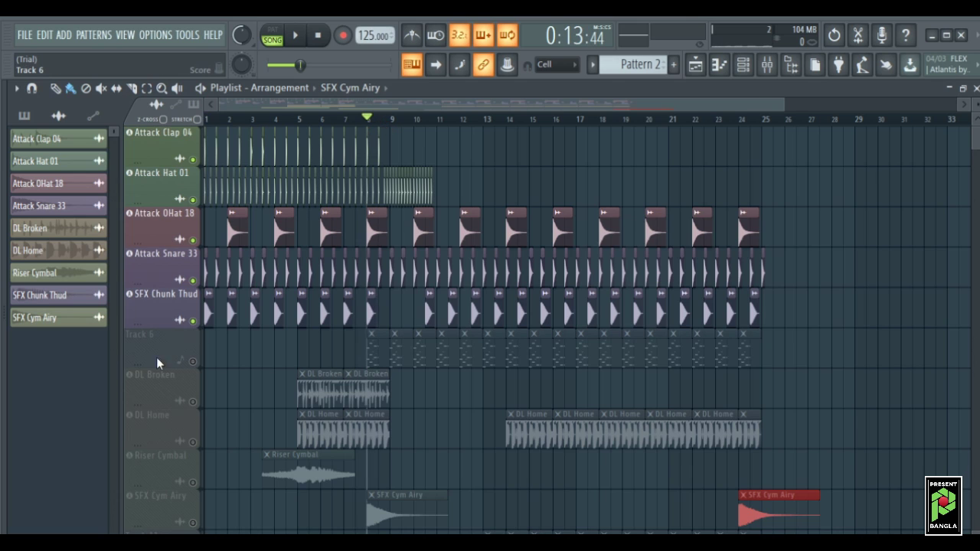
Unmute Track 6 and audition its pattern clips from bar 8.
click(193, 362)
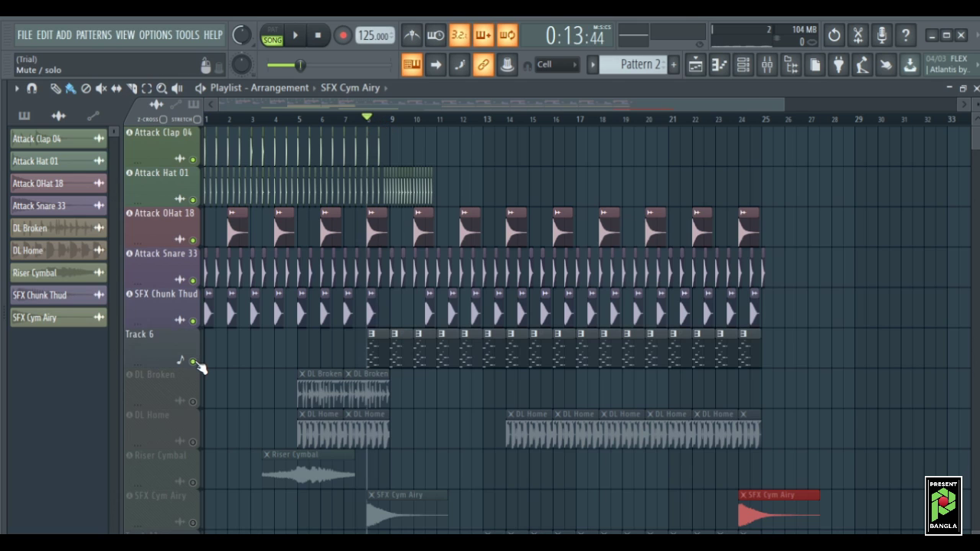
key(space)
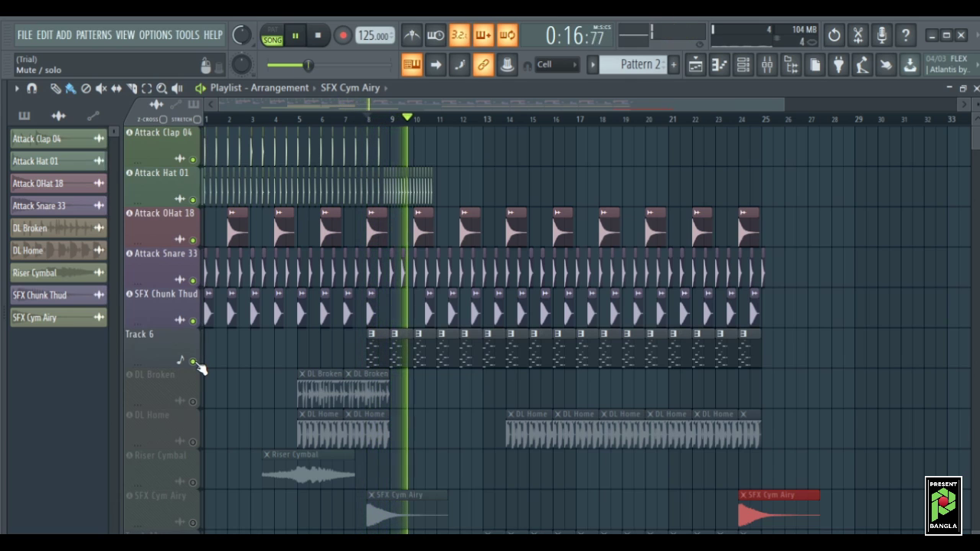
key(space)
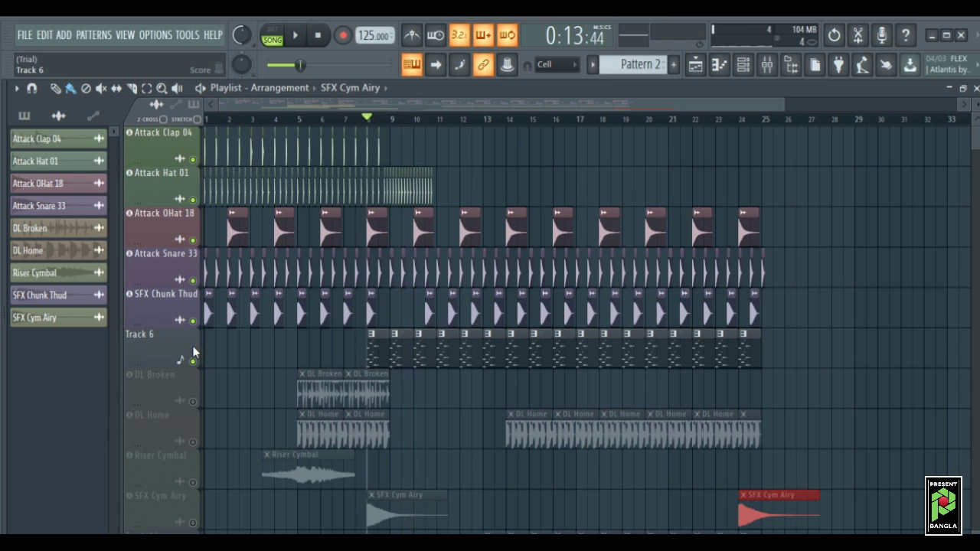
Unmute the DL Broken track and audition its clips from bar 5.
click(193, 401)
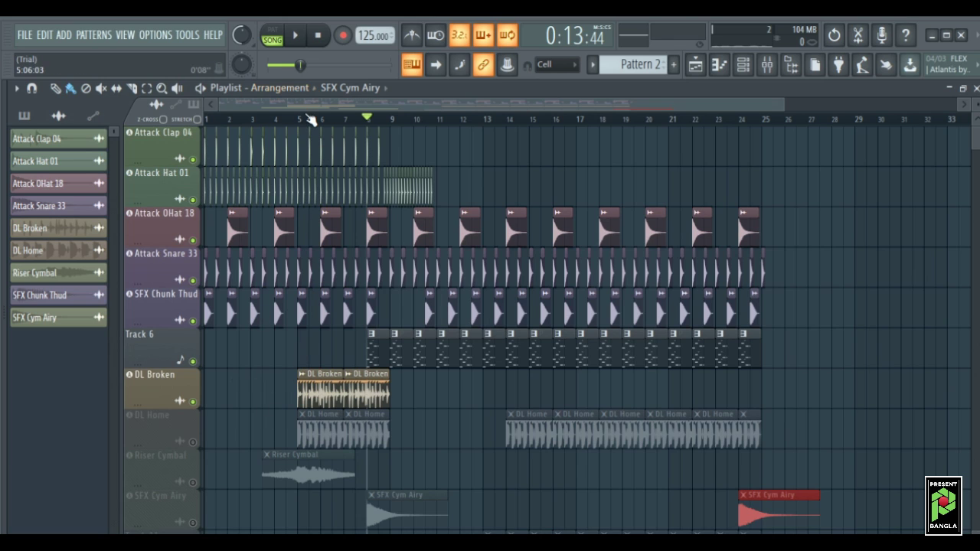
key(space)
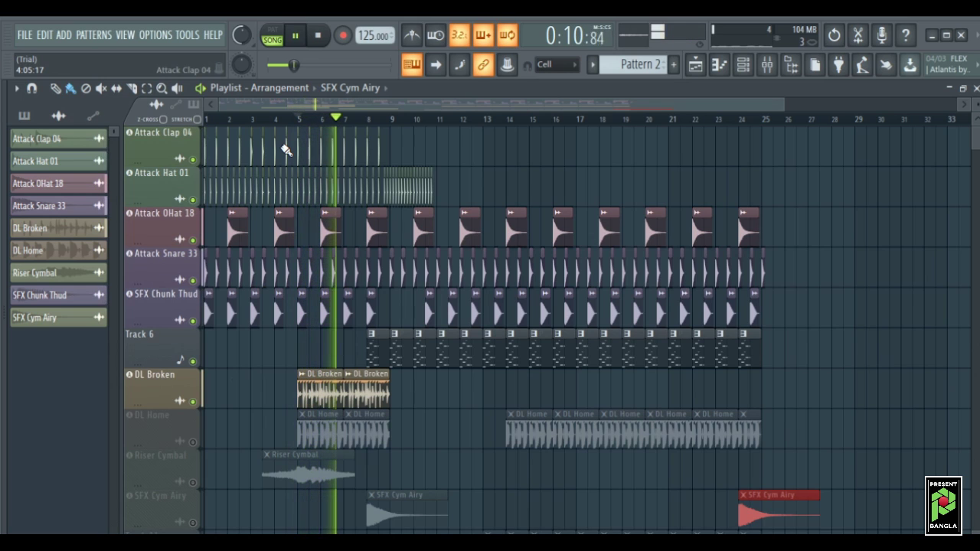
key(space)
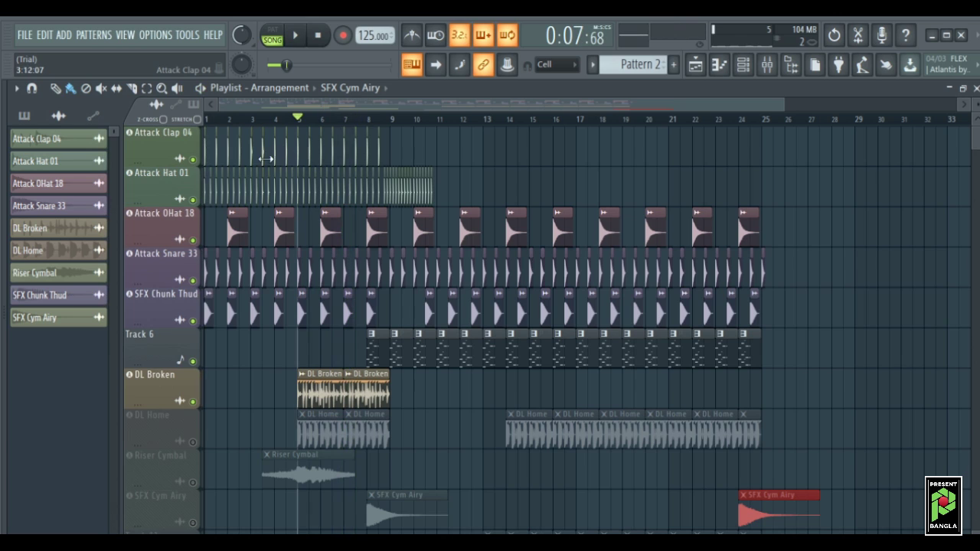
Unmute the DL Home track and play the arrangement from bar 5 to hear it.
click(193, 443)
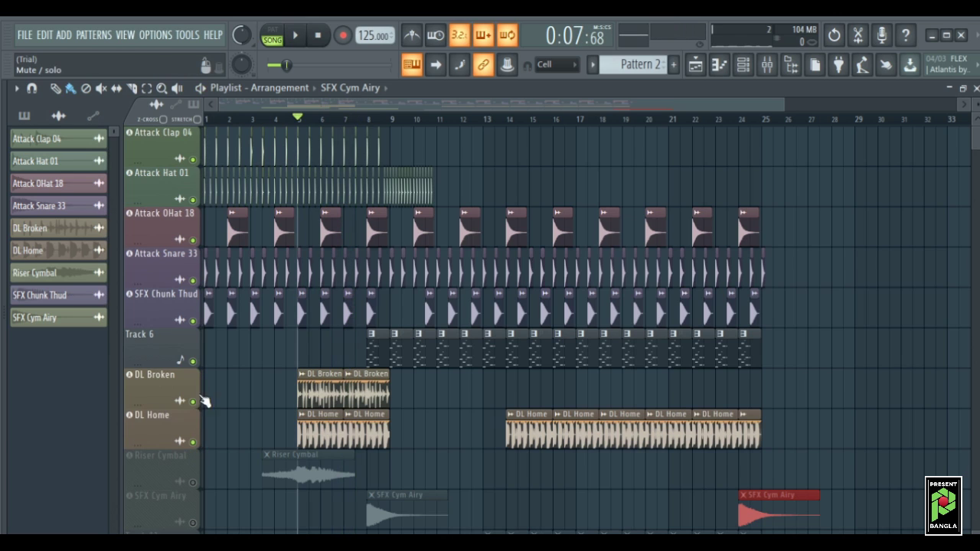
key(space)
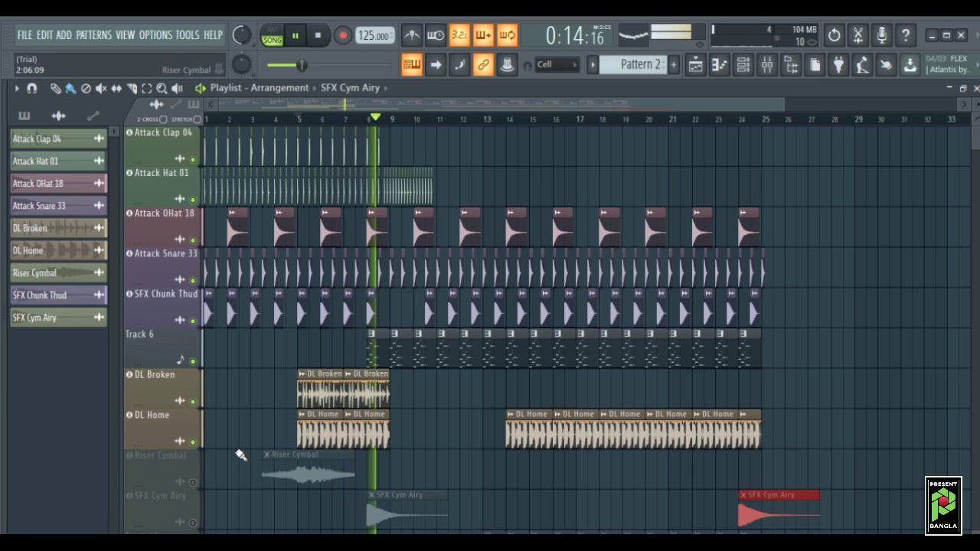
key(space)
Delete the two DL Home clips spanning bars 5 to 8 and replay the section from bar 5.
right_click(320, 438)
right_click(368, 438)
key(space)
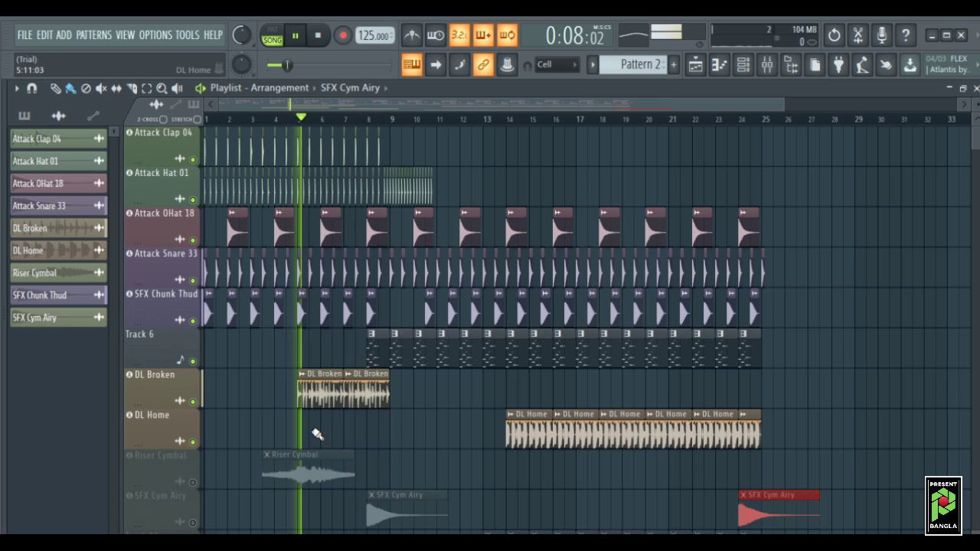
key(space)
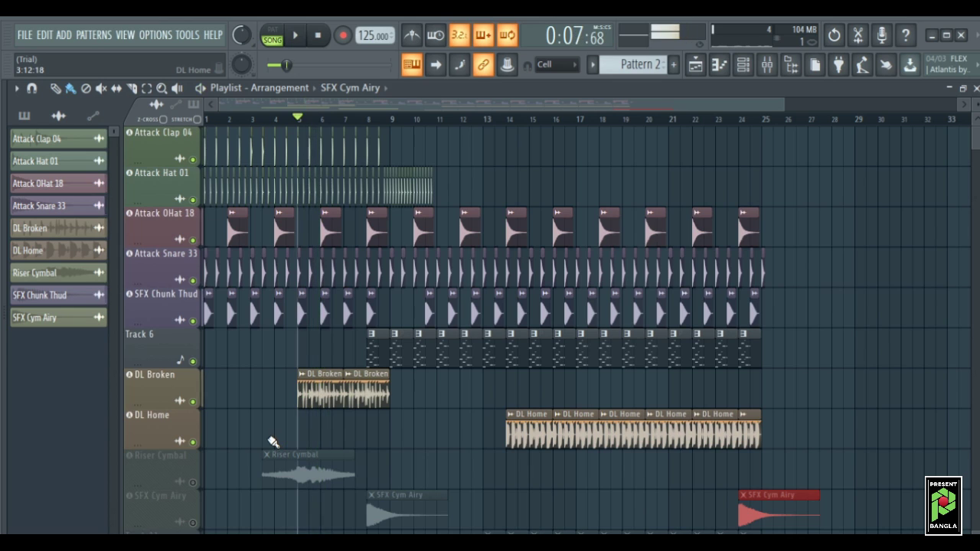
Move the playhead to bar 14 and mute the SFX Chunk Thud, Attack Snare 33, Attack OHat 18, Attack Hat 01 and Attack Clap 04 tracks.
click(519, 120)
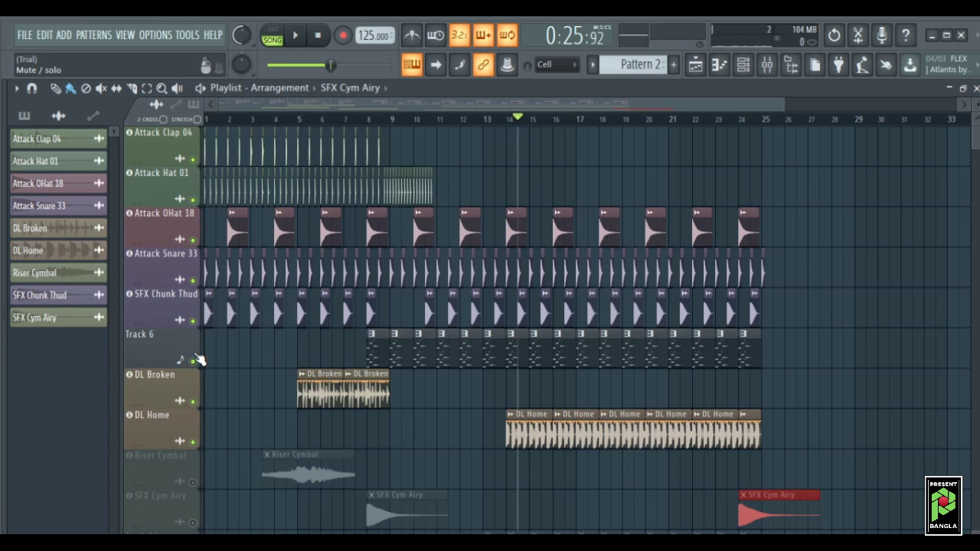
click(193, 321)
click(193, 281)
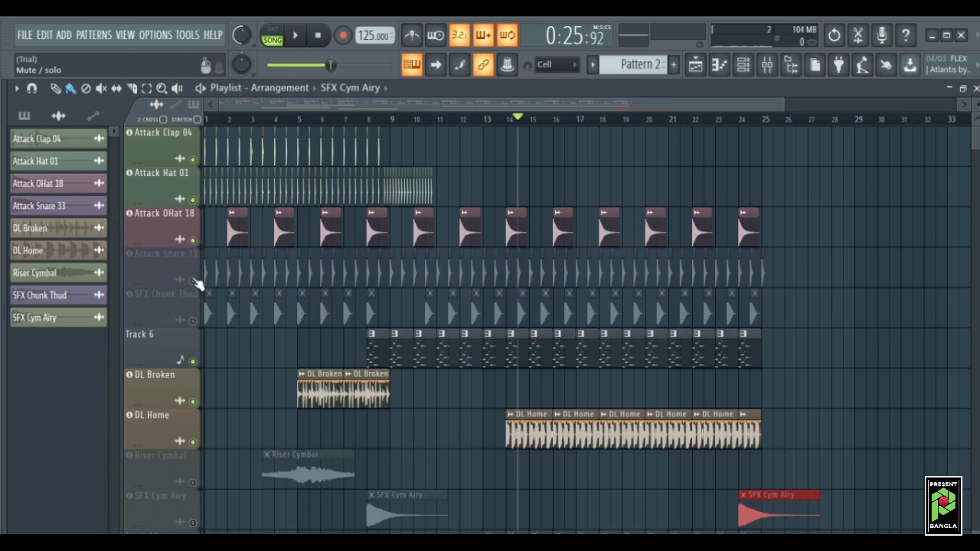
click(193, 240)
click(192, 200)
click(193, 159)
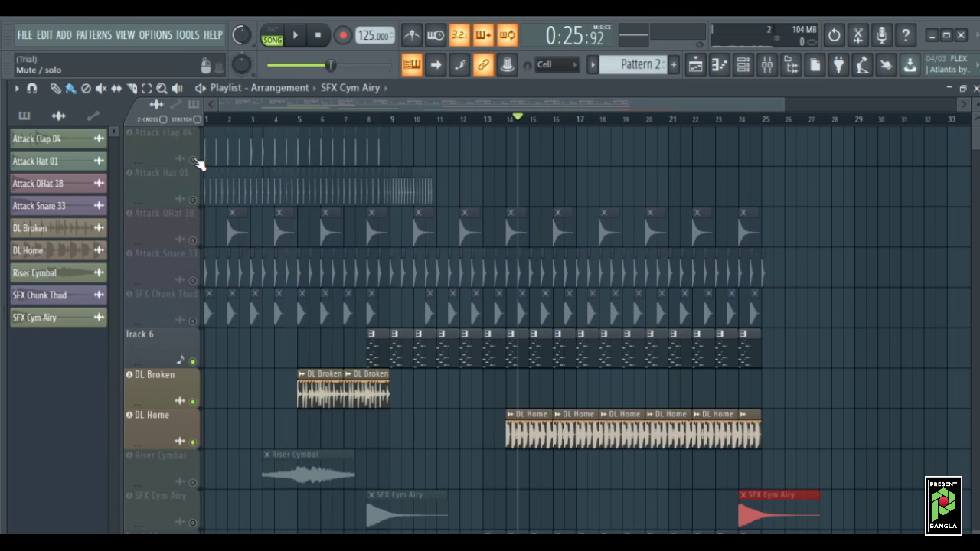
Play from bar 14 and mute Track 6 during playback to audition the DL Home clips alone.
key(space)
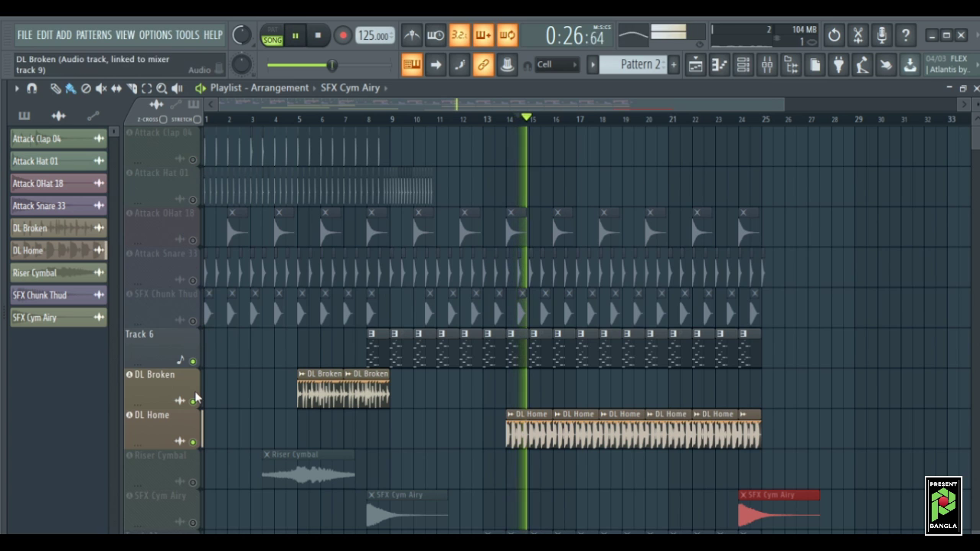
click(193, 360)
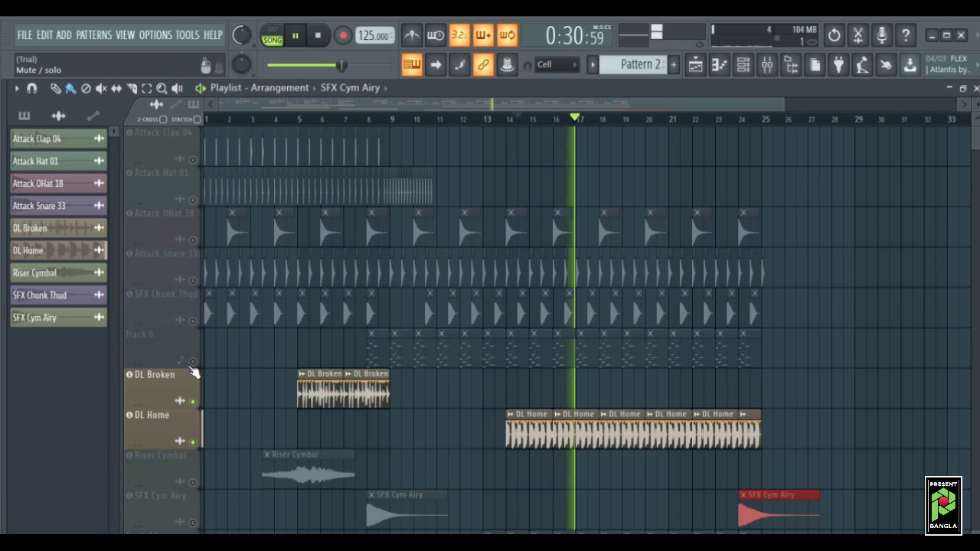
key(space)
Unmute the Riser Cymbal track and audition its clip from bar 4.
click(193, 482)
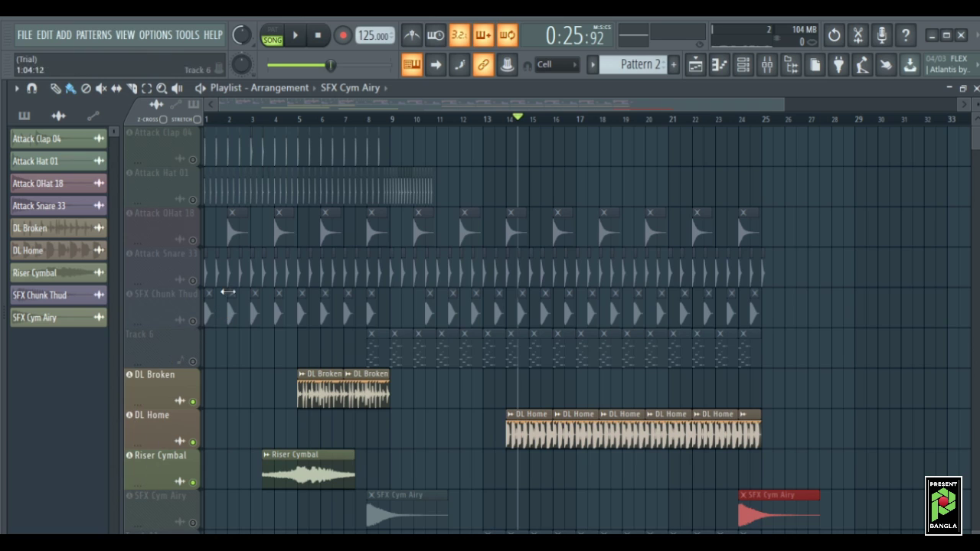
click(284, 121)
key(space)
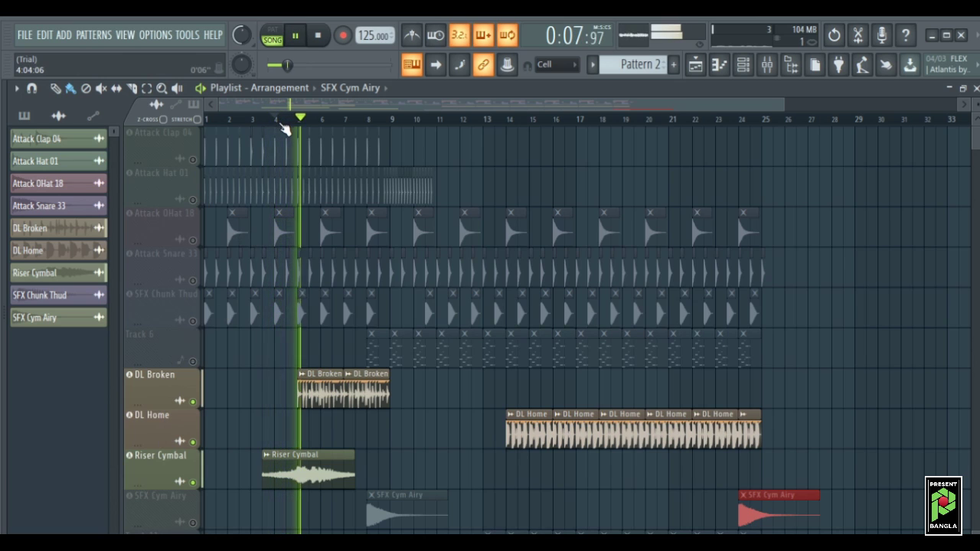
key(space)
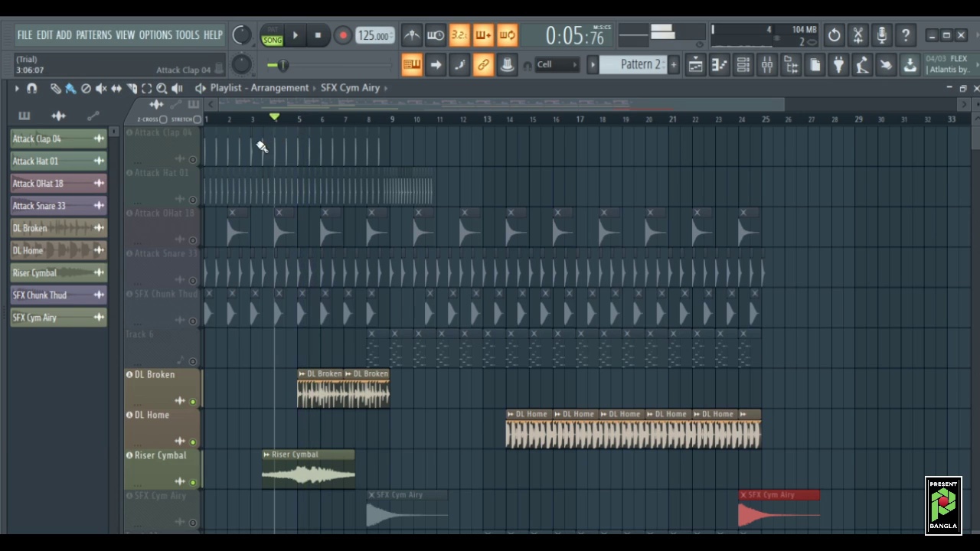
Mute the DL Home and DL Broken tracks and unmute the SFX Cym Airy track.
click(193, 442)
click(193, 401)
scroll(176, 475, down, 2)
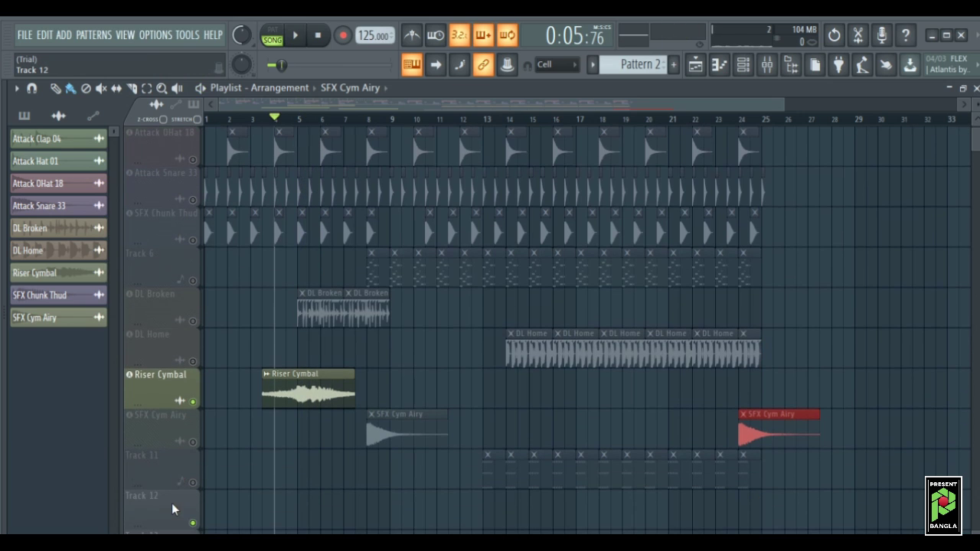
click(193, 442)
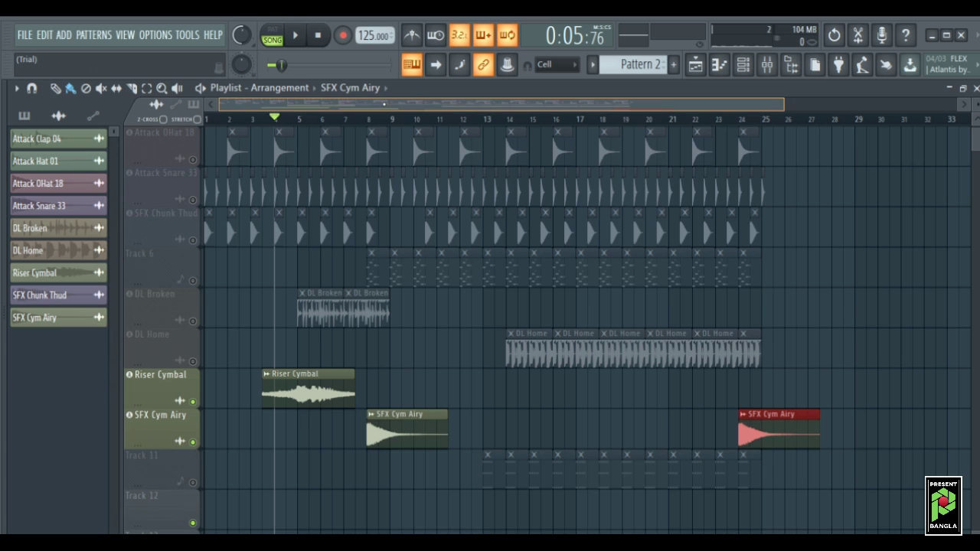
Audition the first SFX Cym Airy clip by playing from the middle of bar 7.
click(380, 120)
drag(381, 121, 360, 120)
key(space)
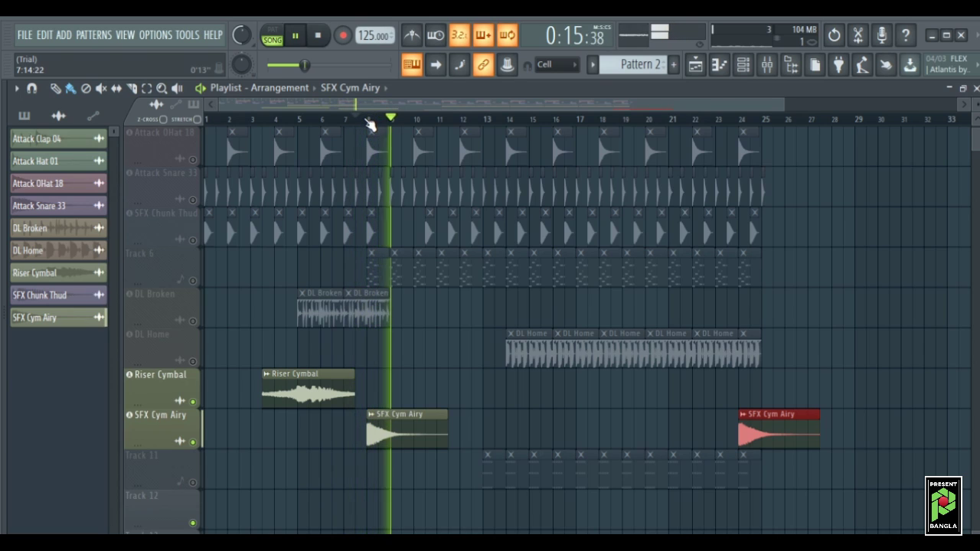
key(space)
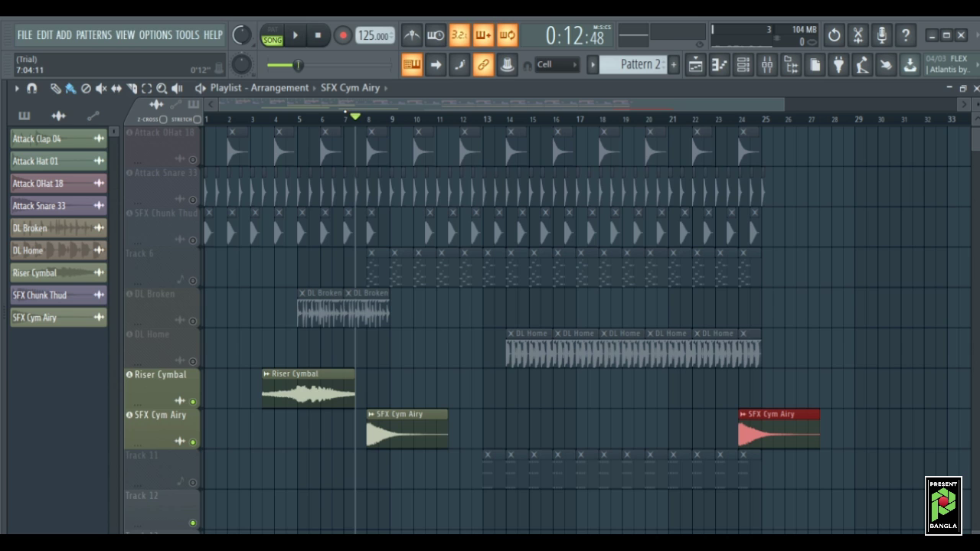
scroll(335, 252, down, 2)
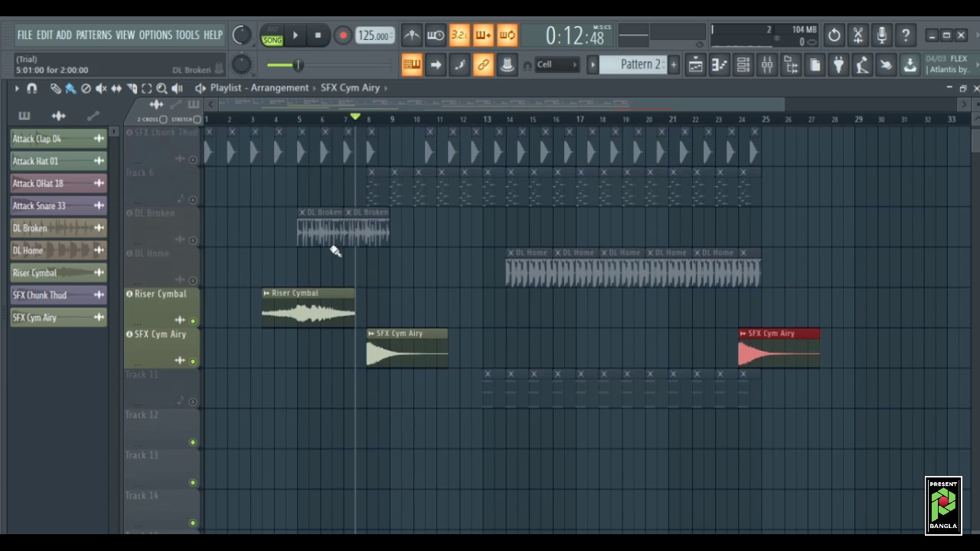
Mute the Riser Cymbal and SFX Cym Airy tracks and unmute Track 11.
click(193, 321)
click(194, 362)
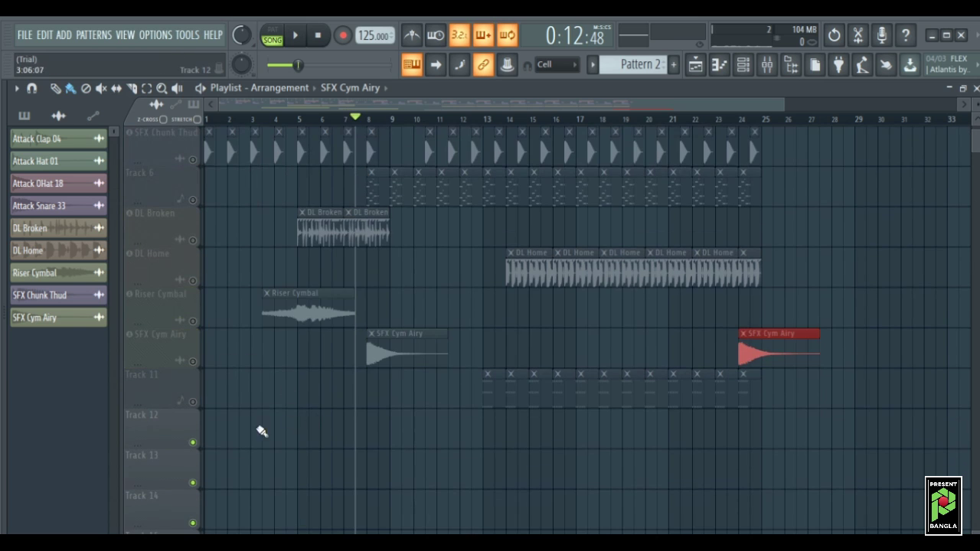
click(192, 402)
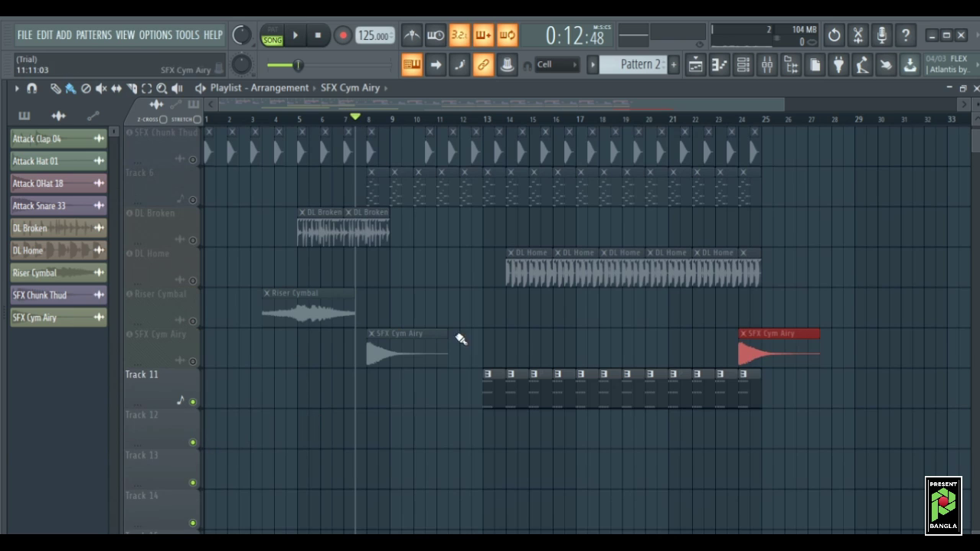
Audition the Track 11 pattern clips by playing from the middle of bar 13, and stop playback.
click(509, 121)
key(space)
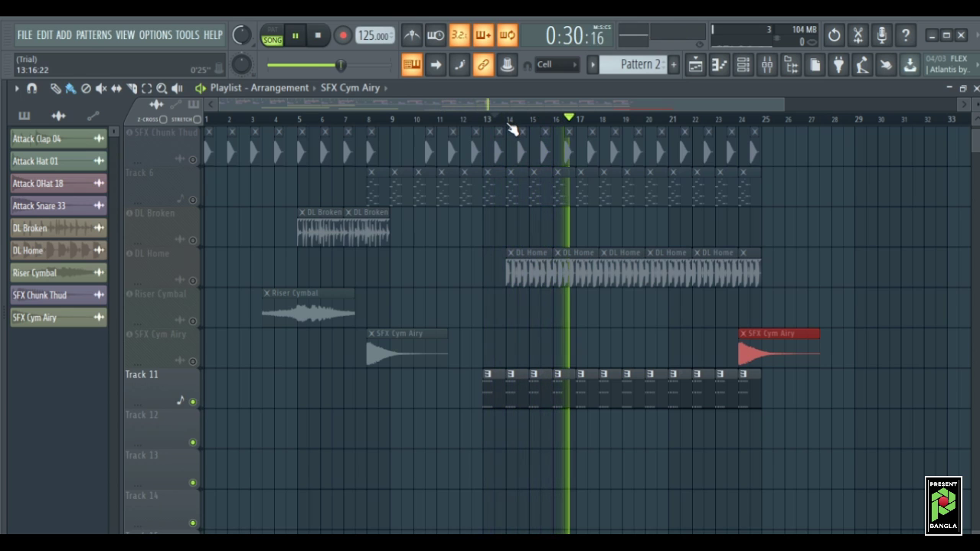
key(space)
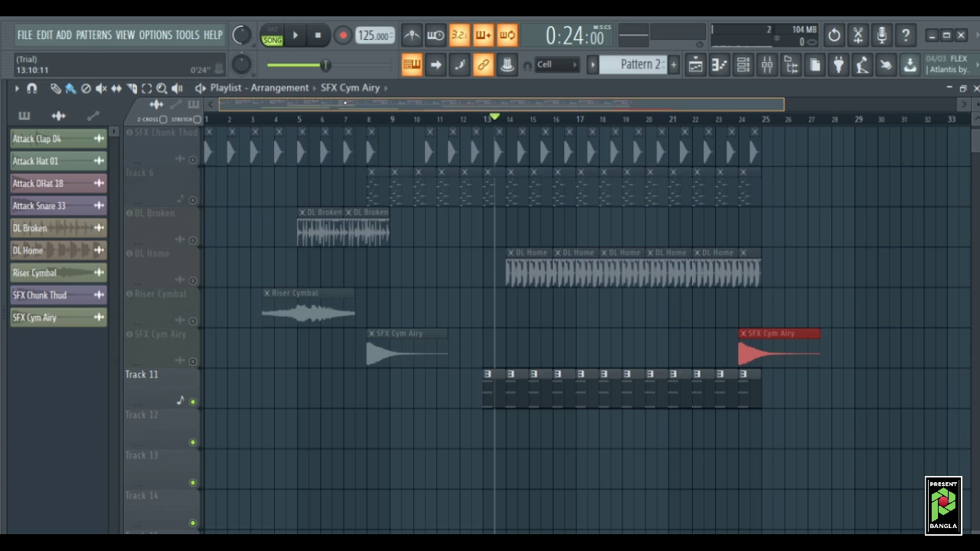
Return the playhead to bar 1 and unmute Attack Clap 04, Attack Hat 01, Attack OHat 18, Attack Snare 33, SFX Chunk Thud and Track 6.
click(208, 120)
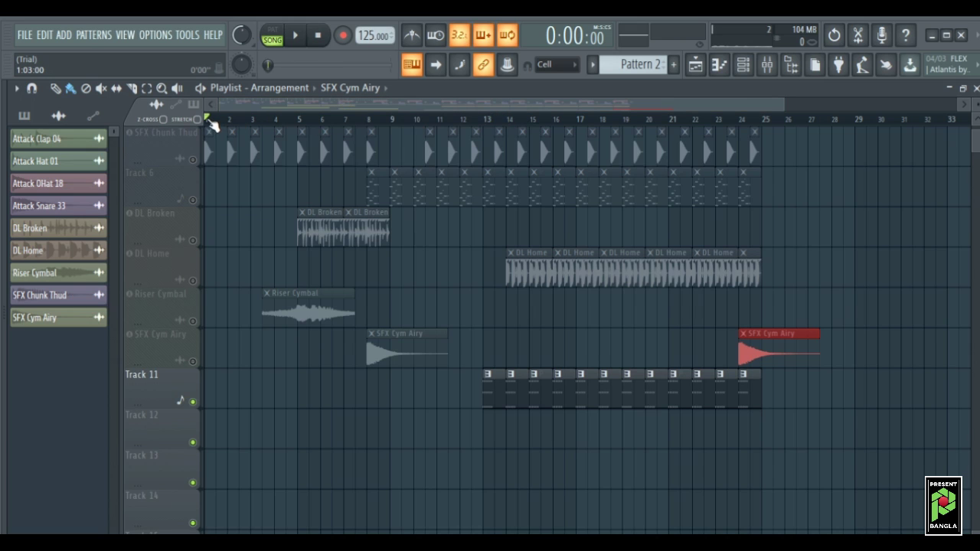
scroll(208, 123, up, 4)
click(193, 160)
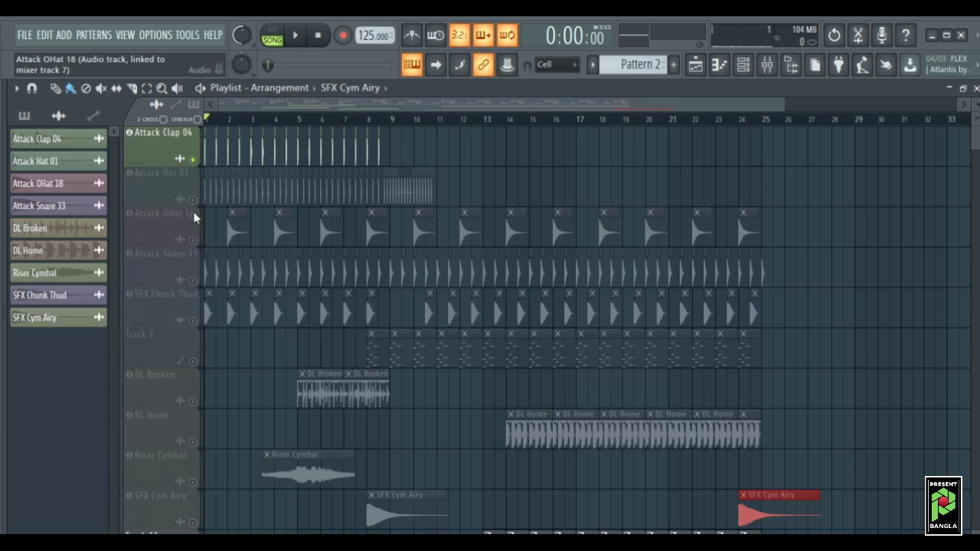
click(193, 201)
click(193, 241)
click(193, 281)
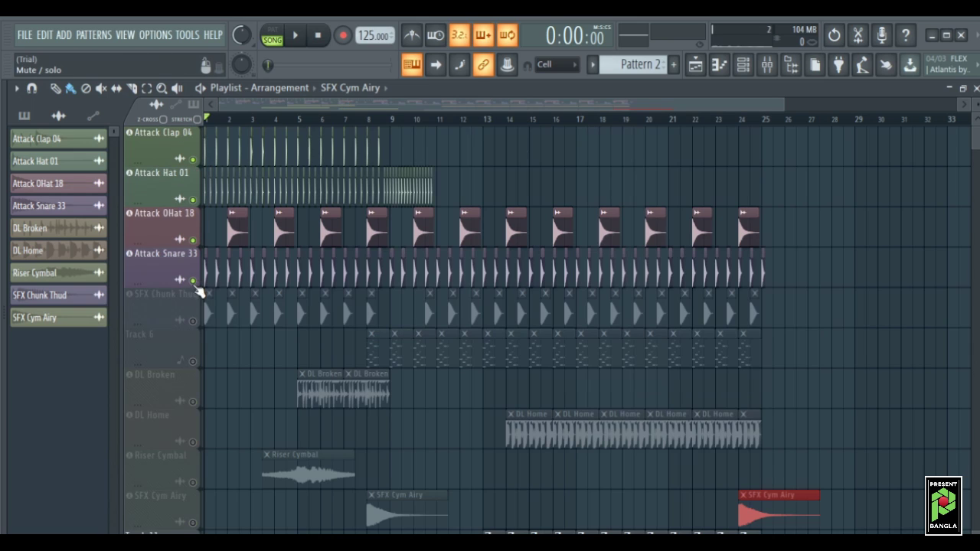
click(192, 321)
click(193, 360)
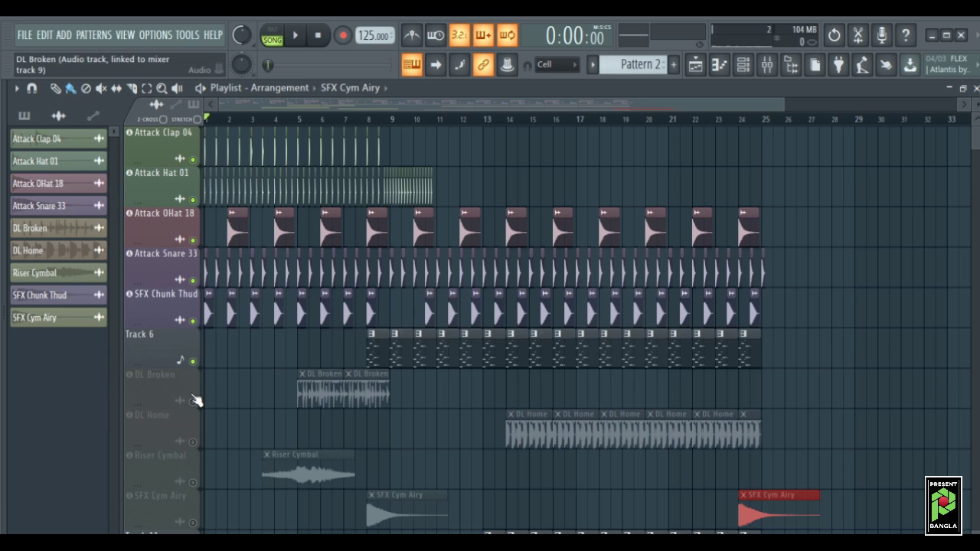
Unmute the remaining DL Broken, DL Home, Riser Cymbal and SFX Cym Airy tracks.
click(193, 401)
click(193, 442)
click(193, 482)
scroll(198, 490, down, 2)
click(194, 442)
scroll(196, 460, down, 2)
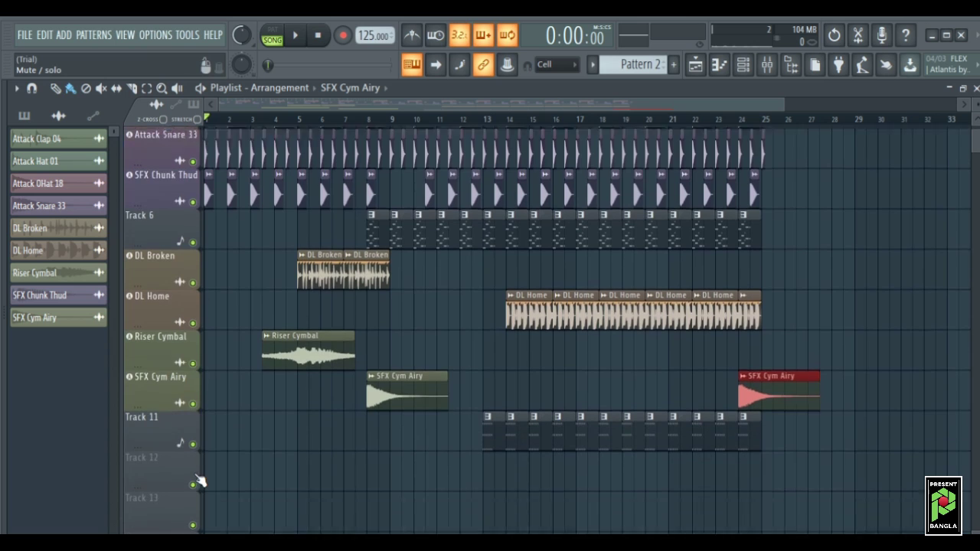
Play the full arrangement from bar 1 through the last SFX Cym Airy clip with all tracks unmuted, and stop playback.
scroll(197, 448, up, 4)
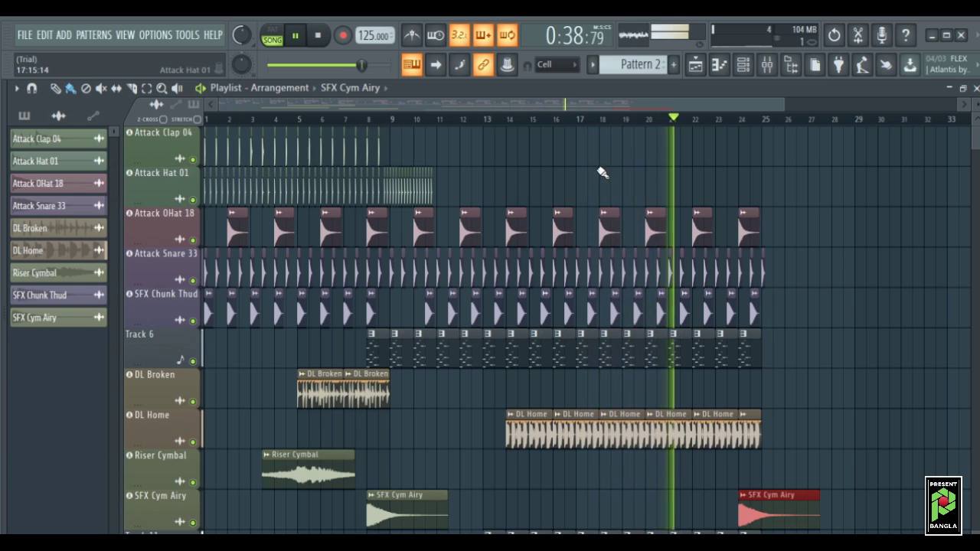
scroll(600, 176, down, 2)
scroll(601, 178, up, 1)
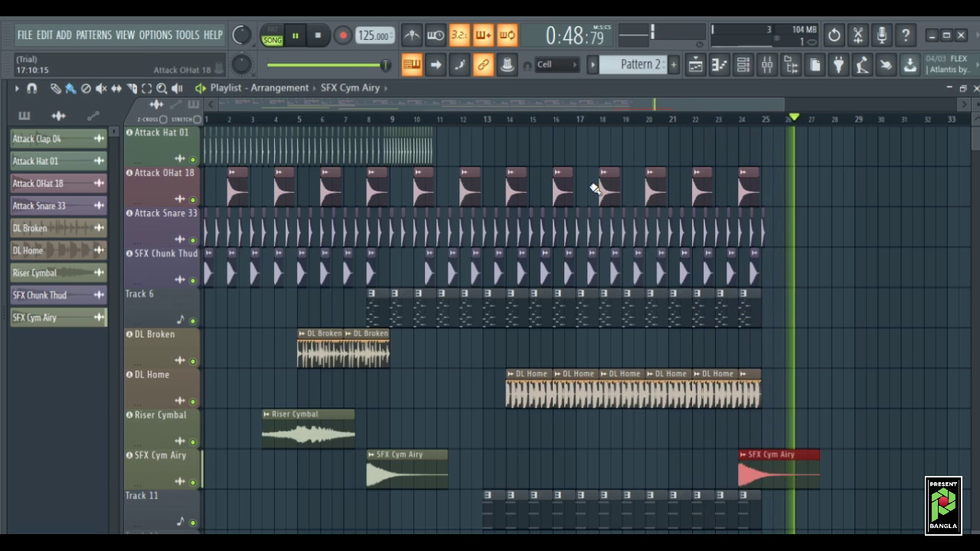
key(space)
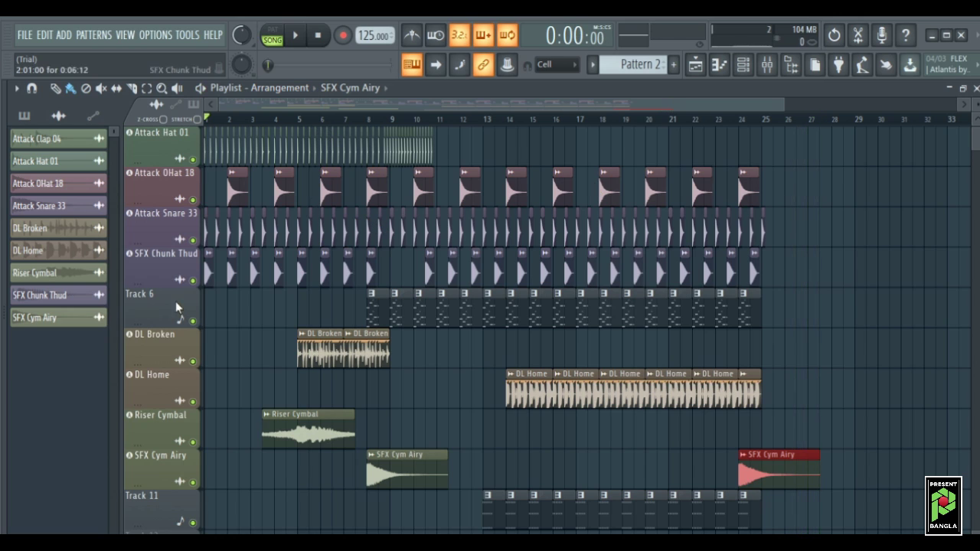